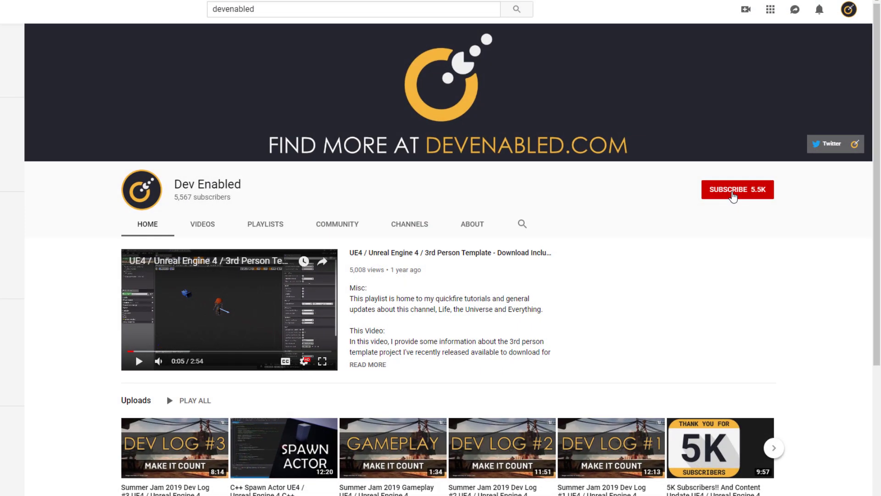
# Step: Subscribe to the Dev Enabled YouTube channel and enable all notifications via the bell
pyautogui.click(733, 195)
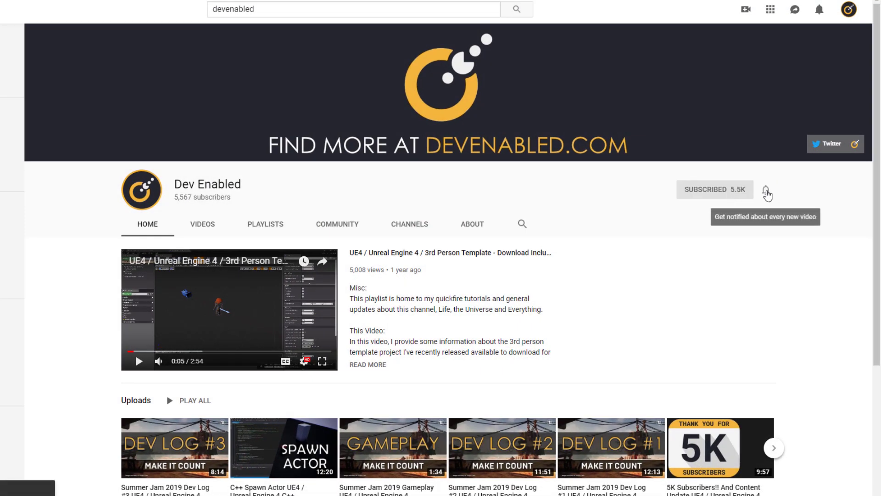
pyautogui.click(766, 192)
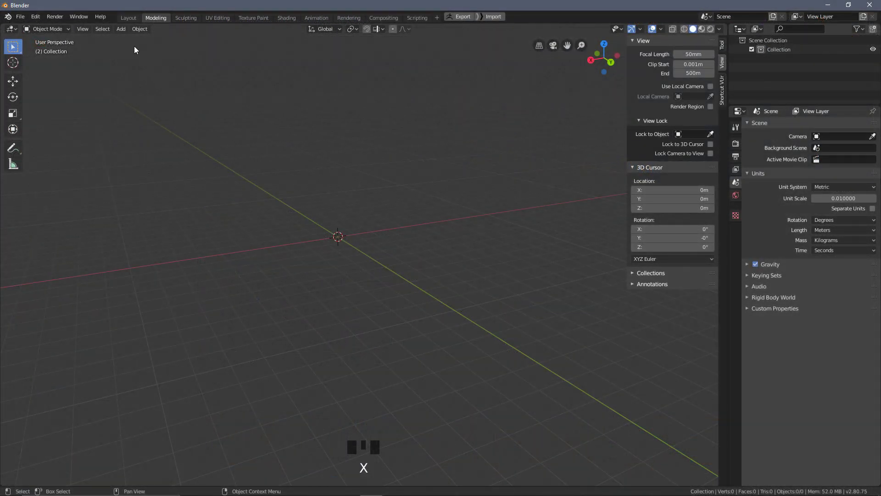
# Step: Add a Mesh > Cube, zoom and orbit to face it, and enter Edit Mode
pyautogui.hotkey('shift', 'a')
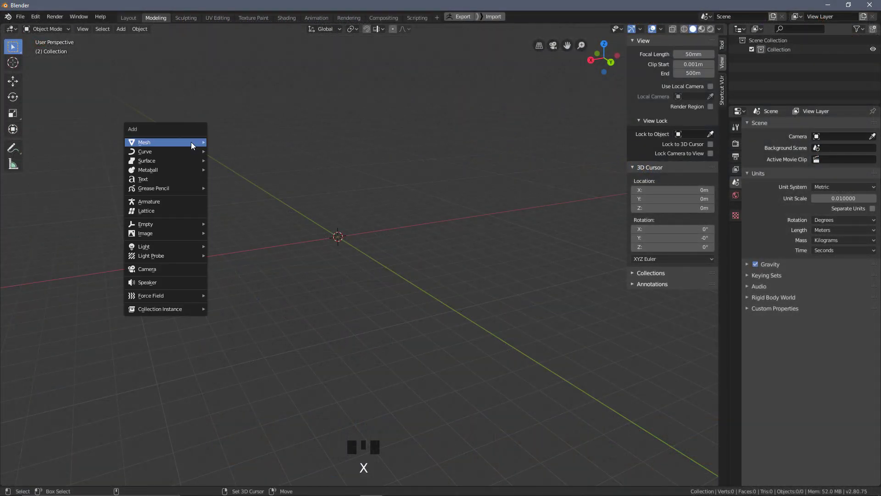
pyautogui.moveTo(191, 142)
pyautogui.click(256, 151)
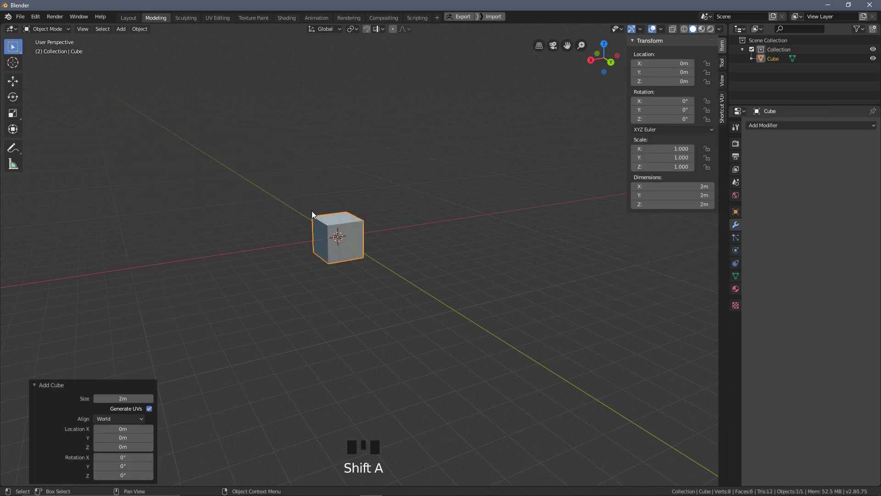
pyautogui.scroll(3, 415, 259)
pyautogui.keyDown('alt'); pyautogui.moveTo(420, 231); pyautogui.dragTo(377, 187, button='middle'); pyautogui.keyUp('alt')
pyautogui.press('Tab')
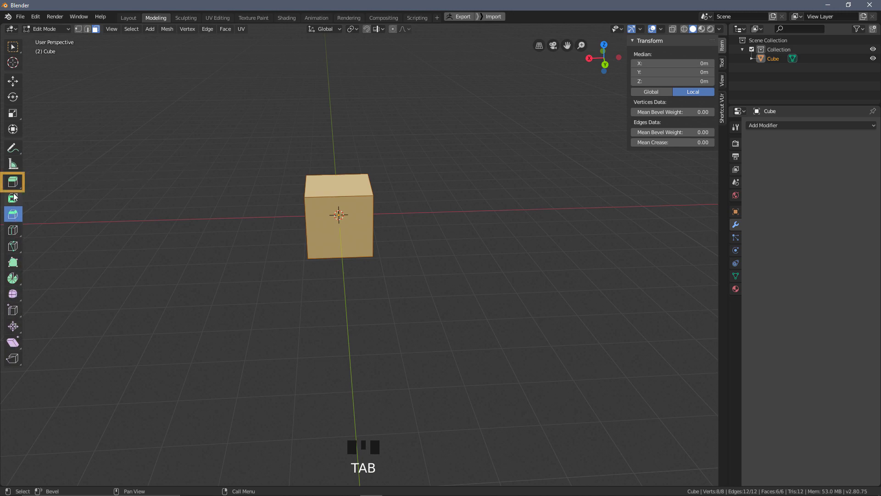
# Step: Select the cube's top face and extrude it 2.35 m upward with Extrude Region
pyautogui.click(348, 187)
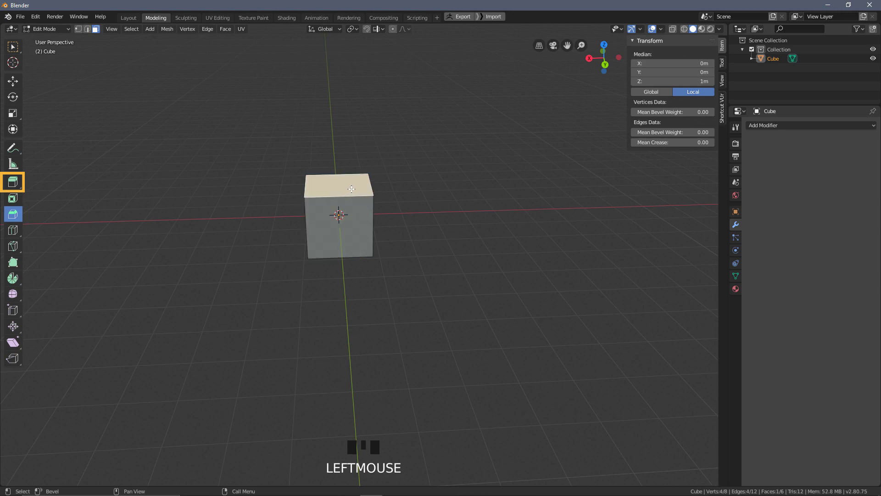
pyautogui.keyDown('alt'); pyautogui.moveTo(422, 229); pyautogui.dragTo(414, 209, button='middle'); pyautogui.keyUp('alt')
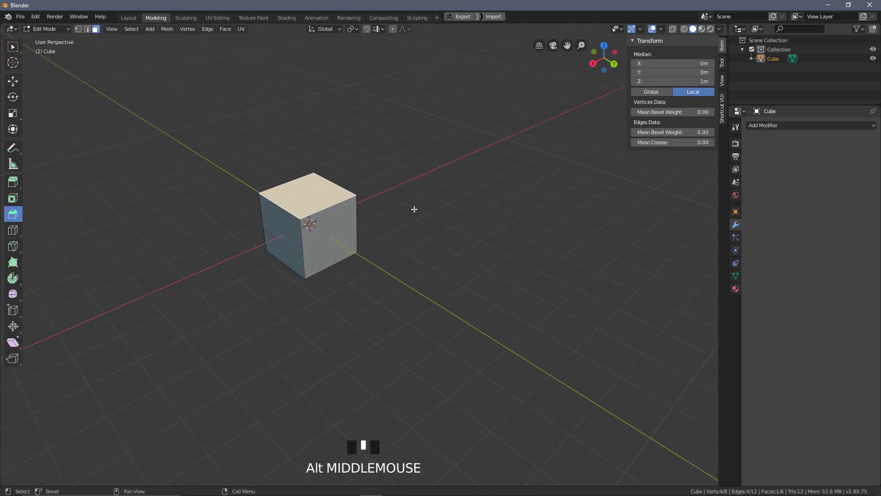
pyautogui.click(13, 182)
pyautogui.moveTo(304, 145); pyautogui.dragTo(303, 70)
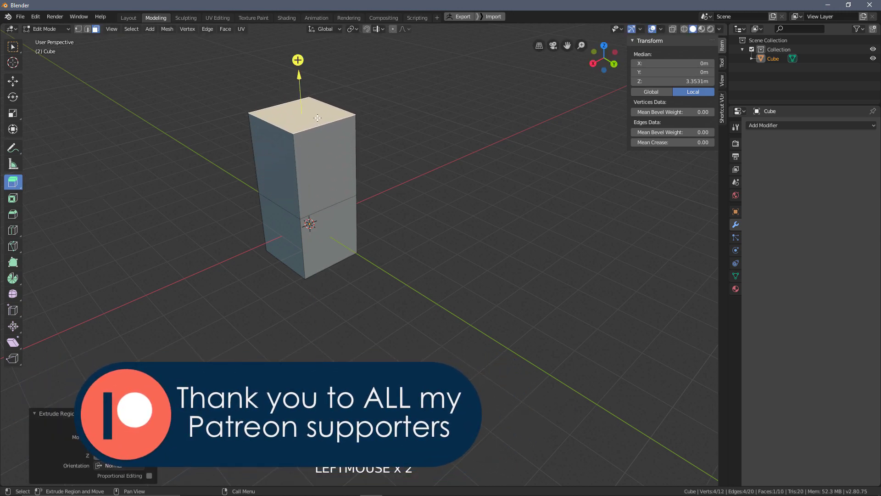
pyautogui.click(14, 184)
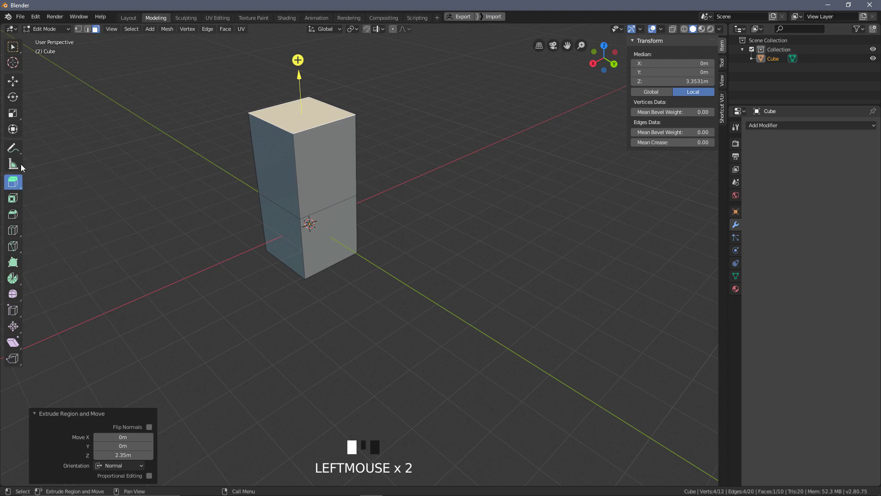
# Step: Try Extrude Along Normals on the top and front faces, then undo it
pyautogui.click(16, 182)
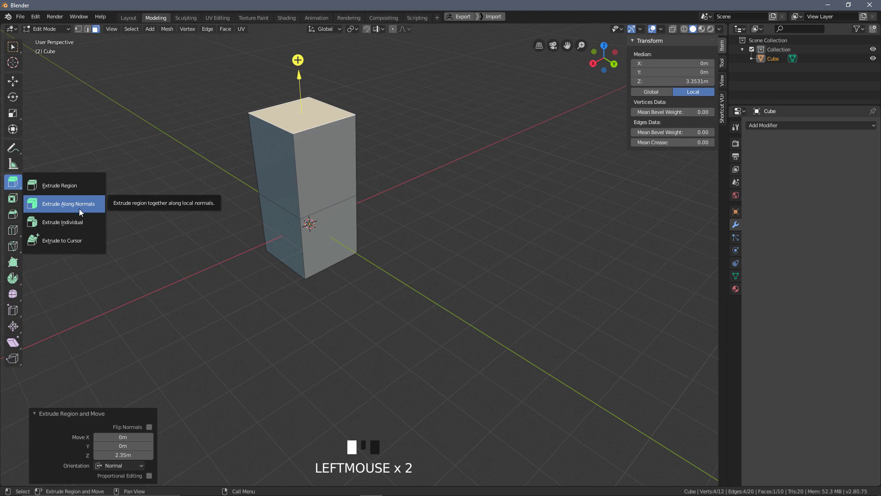
pyautogui.click(81, 210)
pyautogui.hotkey('ctrl', 'z')
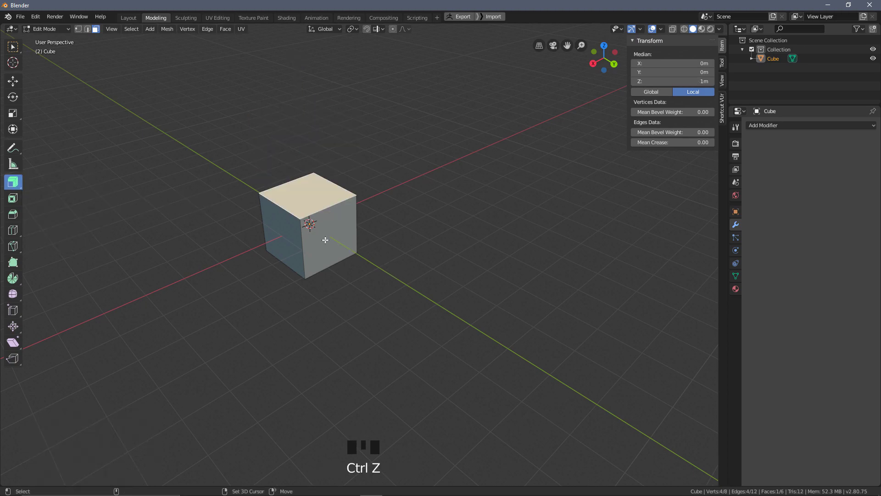
pyautogui.keyDown('shift'); pyautogui.click(333, 235); pyautogui.keyUp('shift')
pyautogui.moveTo(314, 212); pyautogui.dragTo(345, 272)
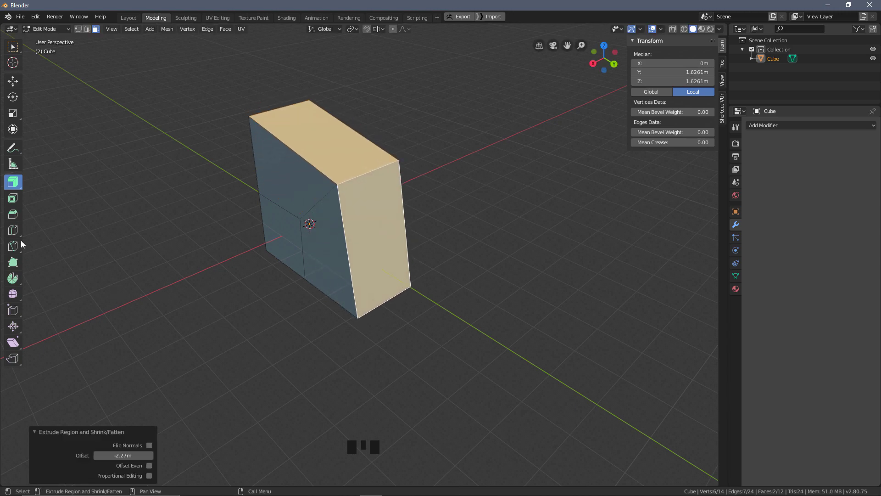
pyautogui.hotkey('ctrl', 'z')
# Step: Try Extrude Individual into L and six-arm shapes, undoing each back to the cube
pyautogui.moveTo(13, 182); pyautogui.dragTo(64, 223)
pyautogui.moveTo(325, 235); pyautogui.dragTo(286, 285)
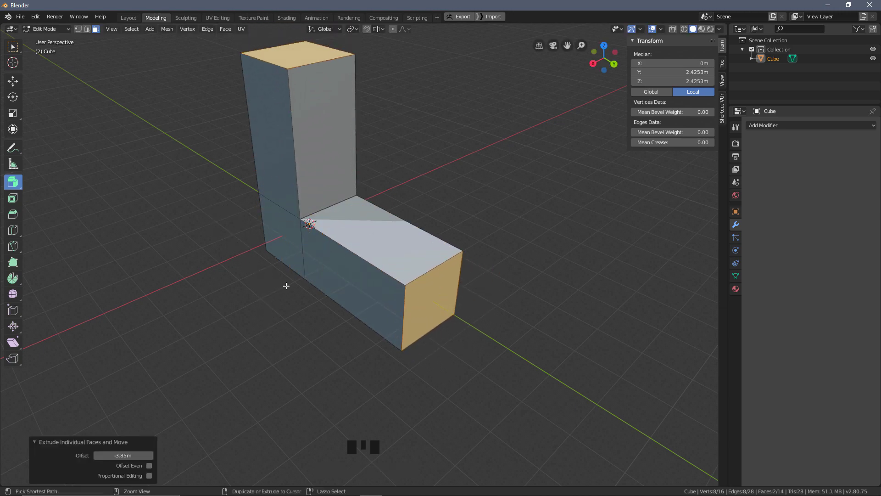
pyautogui.hotkey('ctrl', 'z')
pyautogui.keyDown('shift'); pyautogui.click(285, 248); pyautogui.keyUp('shift')
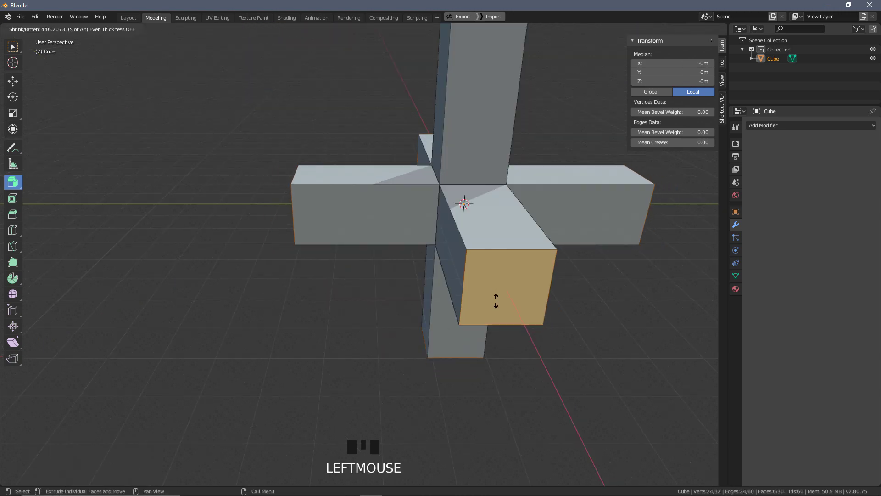
pyautogui.moveTo(494, 299); pyautogui.dragTo(456, 322)
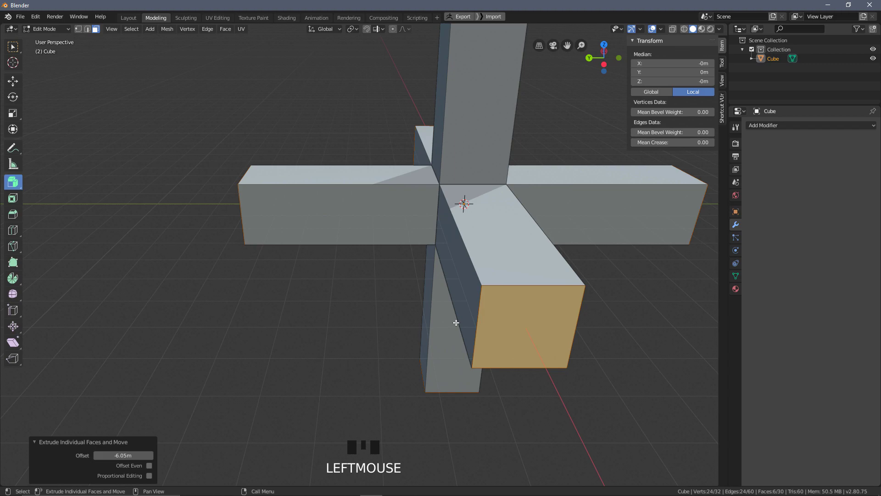
pyautogui.keyDown('alt'); pyautogui.moveTo(456, 323); pyautogui.dragTo(436, 189, button='middle'); pyautogui.keyUp('alt')
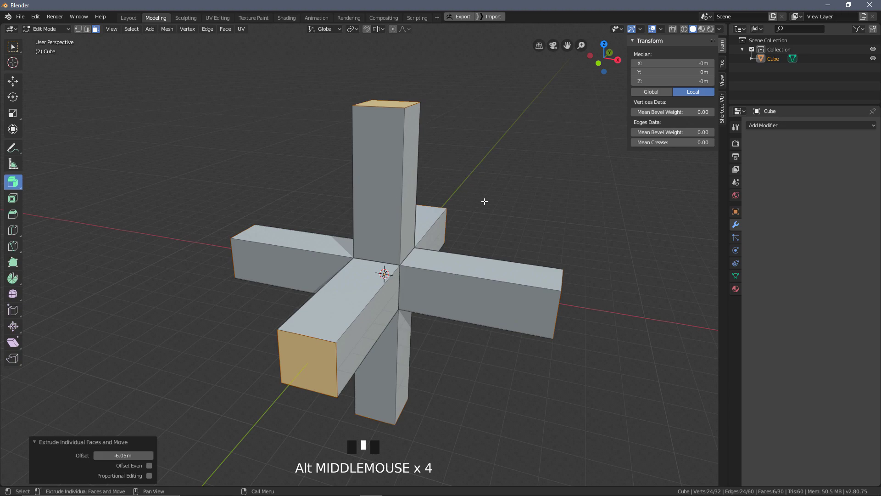
pyautogui.hotkey('ctrl', 'z')
# Step: Switch back to Extrude Region and box selection, then select only the top face
pyautogui.keyDown('alt'); pyautogui.moveTo(490, 270); pyautogui.dragTo(459, 257, button='middle'); pyautogui.keyUp('alt')
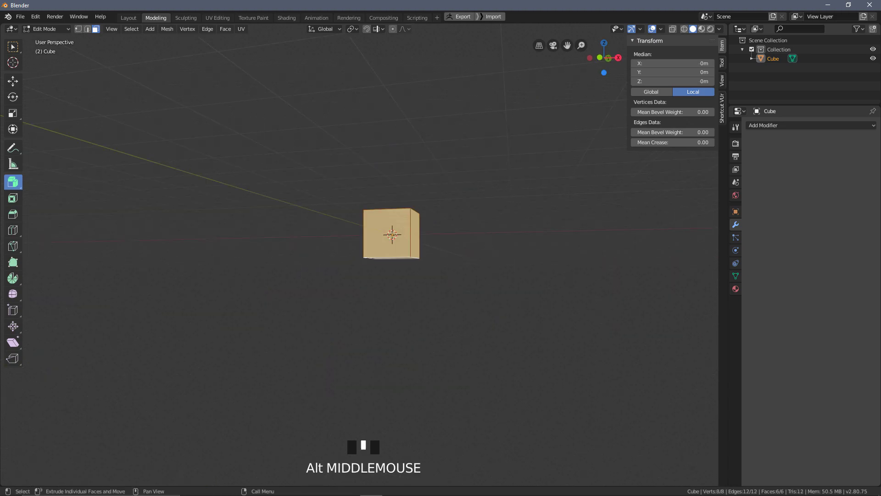
pyautogui.click(13, 186)
pyautogui.click(60, 182)
pyautogui.keyDown('alt'); pyautogui.moveTo(216, 171); pyautogui.dragTo(2, 43, button='middle'); pyautogui.keyUp('alt')
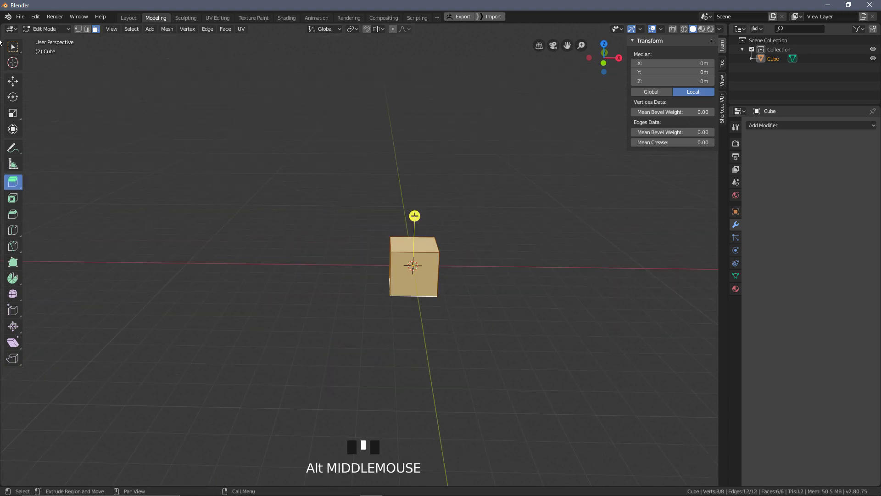
pyautogui.click(13, 47)
pyautogui.moveTo(487, 175); pyautogui.dragTo(389, 170, button='middle')
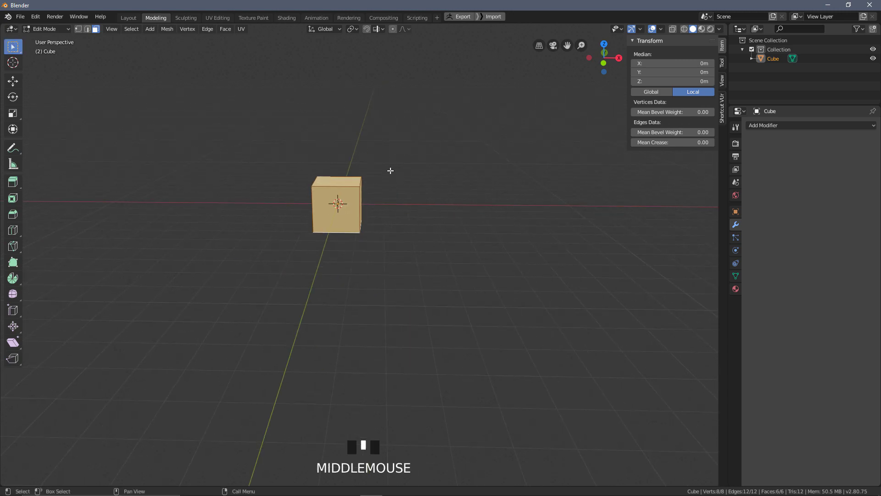
pyautogui.doubleClick(337, 179)
pyautogui.keyDown('alt'); pyautogui.moveTo(337, 179); pyautogui.dragTo(417, 122, button='middle'); pyautogui.keyUp('alt')
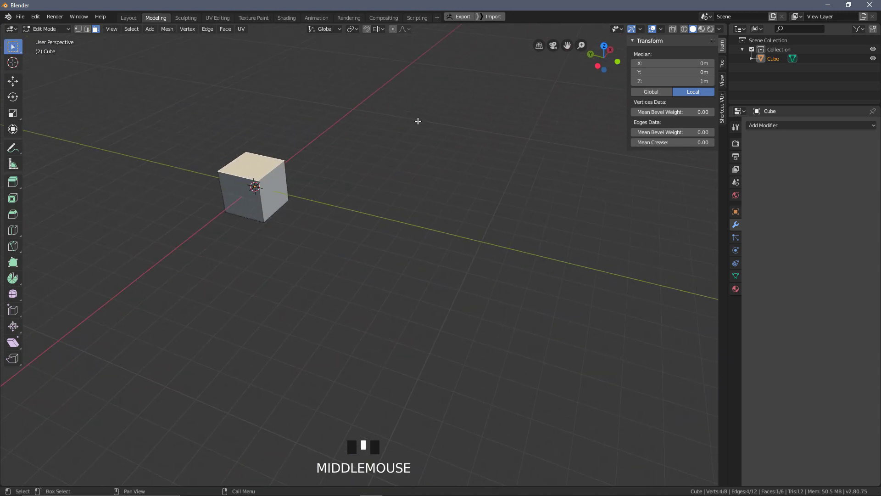
pyautogui.keyDown('alt'); pyautogui.moveTo(356, 147); pyautogui.dragTo(117, 111, button='middle'); pyautogui.keyUp('alt')
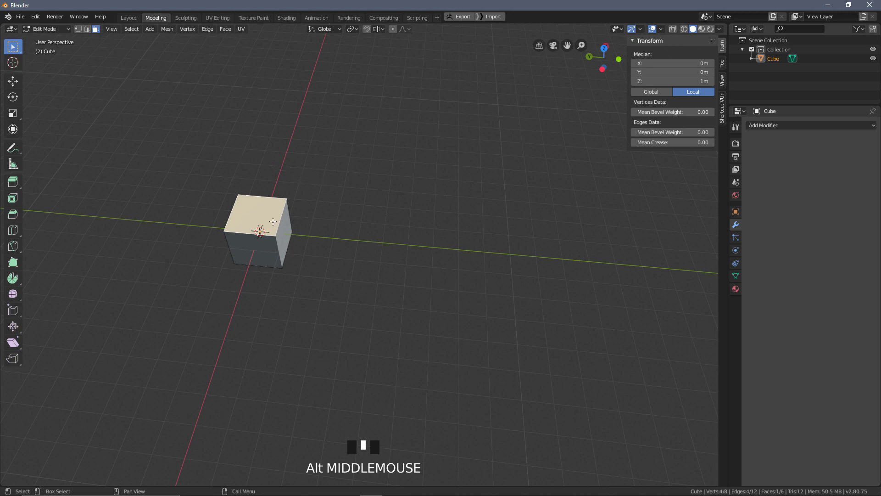
# Step: Extrude the top face upward twice (about 2.29 m), undoing each, then start another
pyautogui.press('e')
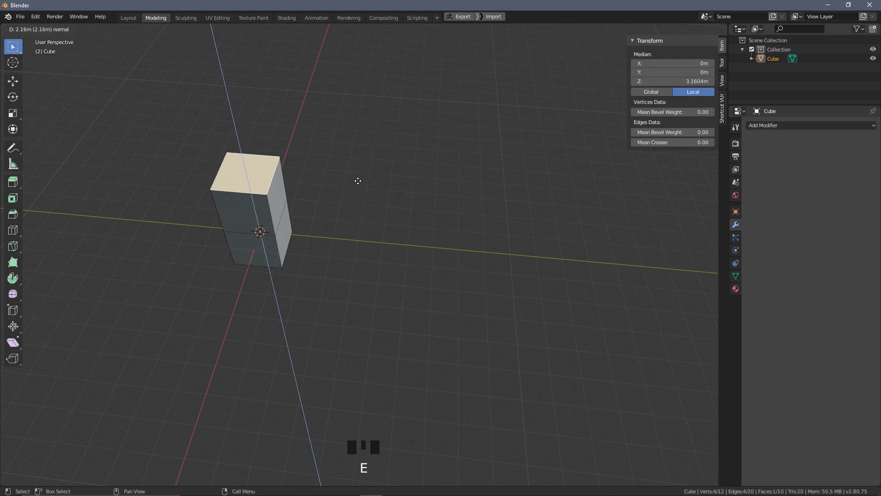
pyautogui.click(358, 171)
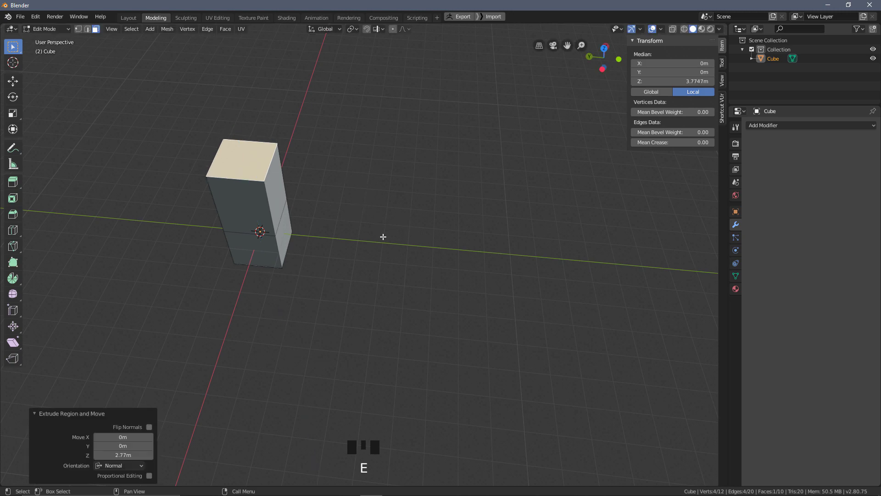
pyautogui.hotkey('ctrl', 'z')
pyautogui.press('e')
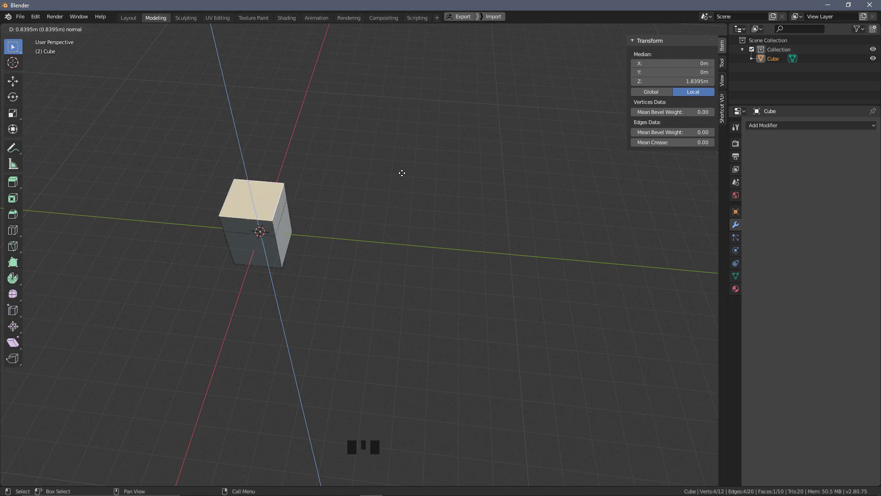
pyautogui.click(424, 147)
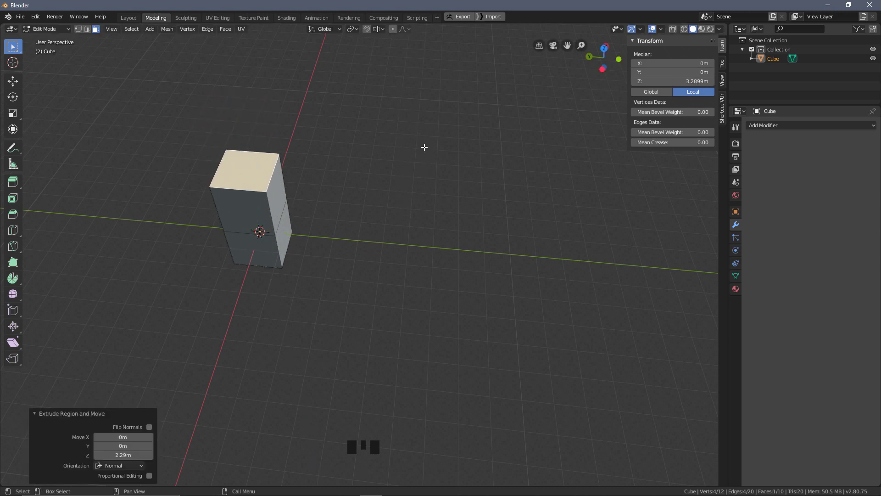
pyautogui.scroll(1, 374, 272)
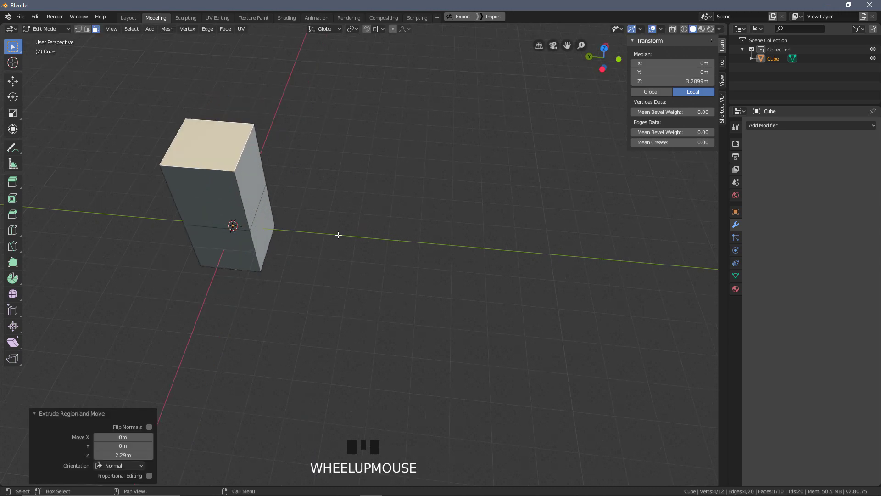
pyautogui.hotkey('ctrl', 'z')
pyautogui.press('e')
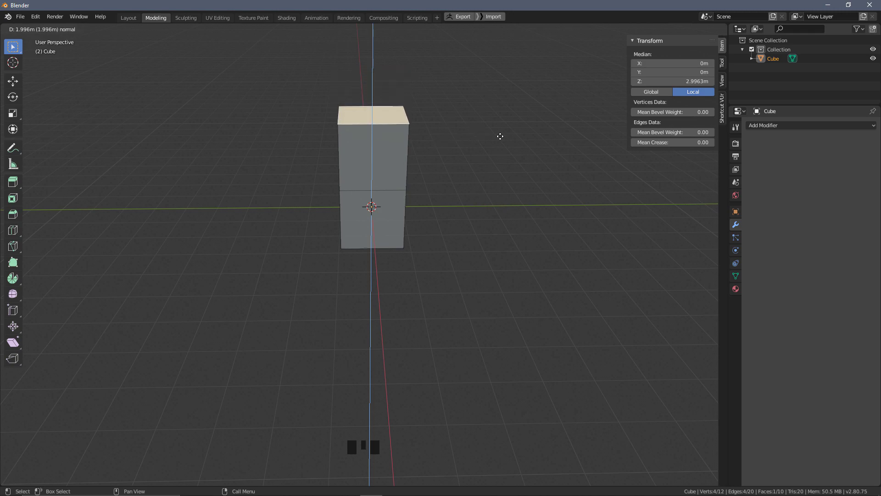
# Step: Cancel and undo the leftover trial extrusions of the top face
pyautogui.rightClick(521, 132)
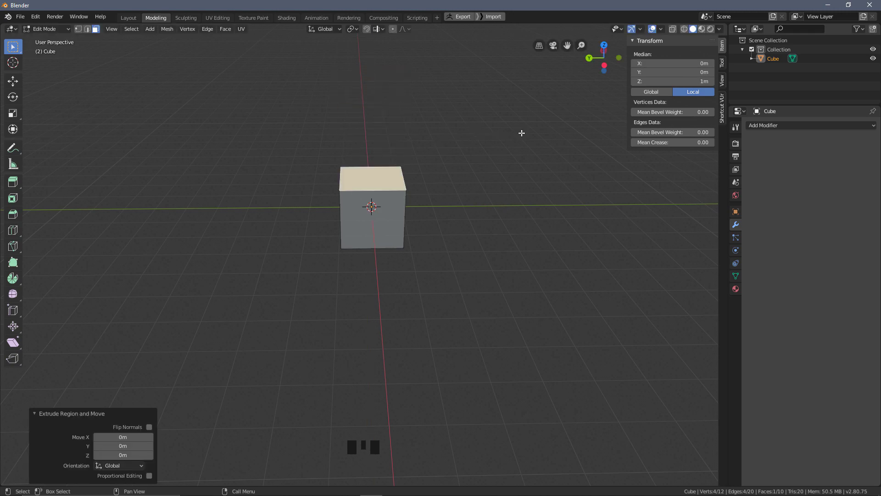
pyautogui.press('s')
pyautogui.hotkey('ctrl', 'z')
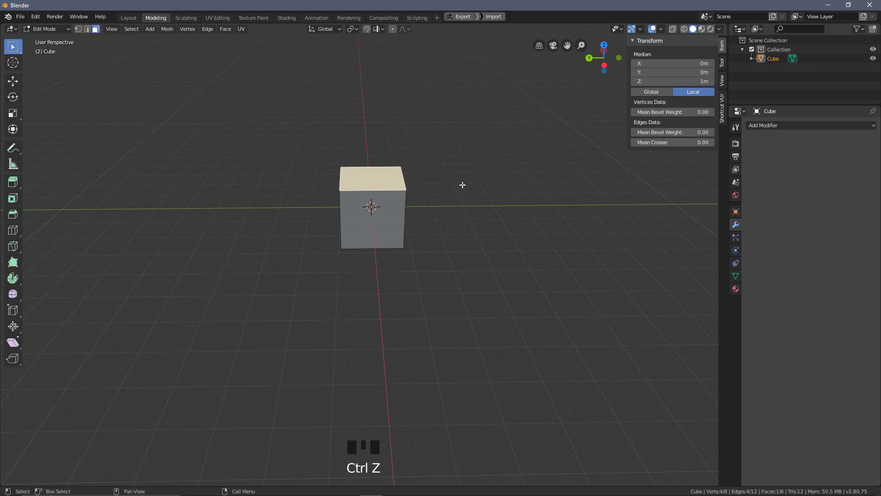
pyautogui.press('e')
pyautogui.rightClick(368, 185)
pyautogui.hotkey('ctrl', 'z')
pyautogui.hotkey('ctrl', 'z')
pyautogui.hotkey('ctrl', 'z')
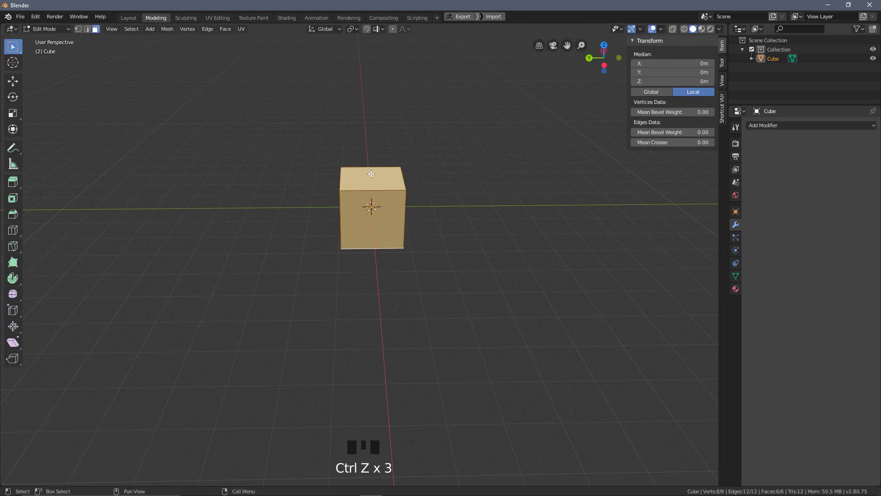
pyautogui.press('e')
pyautogui.rightClick(492, 131)
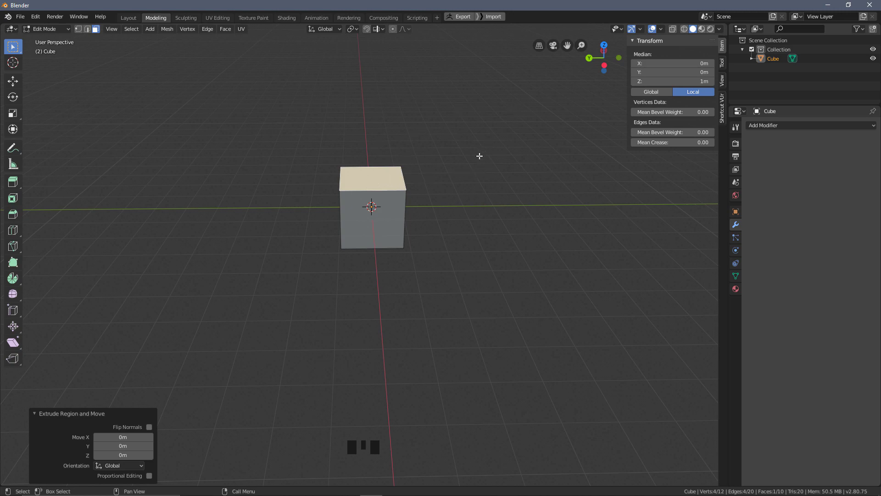
# Step: Extrude the top face in place and shrink it to 0.602
pyautogui.press('e')
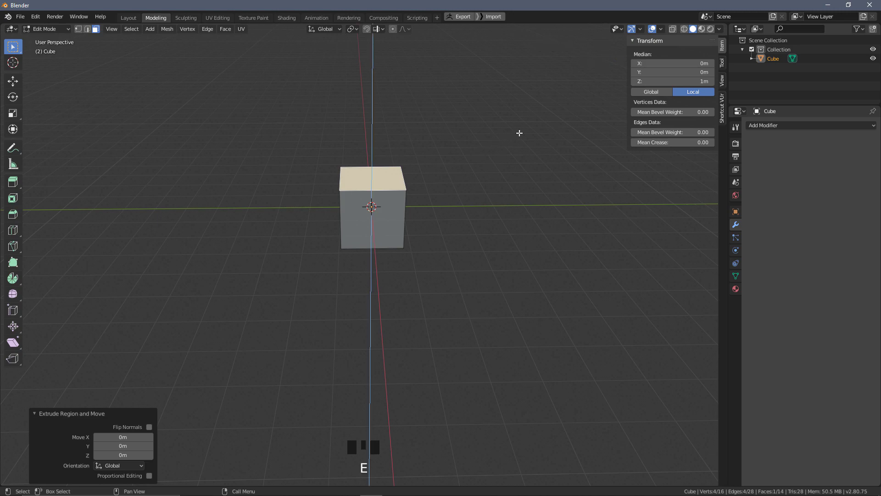
pyautogui.rightClick(519, 134)
pyautogui.press('s')
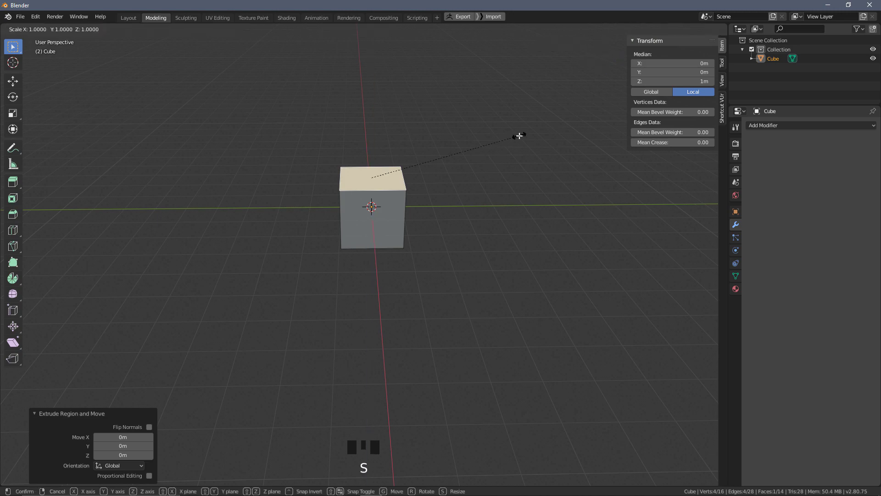
pyautogui.click(461, 154)
pyautogui.keyDown('alt'); pyautogui.moveTo(450, 180); pyautogui.dragTo(505, 222, button='middle'); pyautogui.keyUp('alt')
# Step: Extrude a column upward, enlarge its top to 1.55, and extrude a 1.45 m top block
pyautogui.press('e')
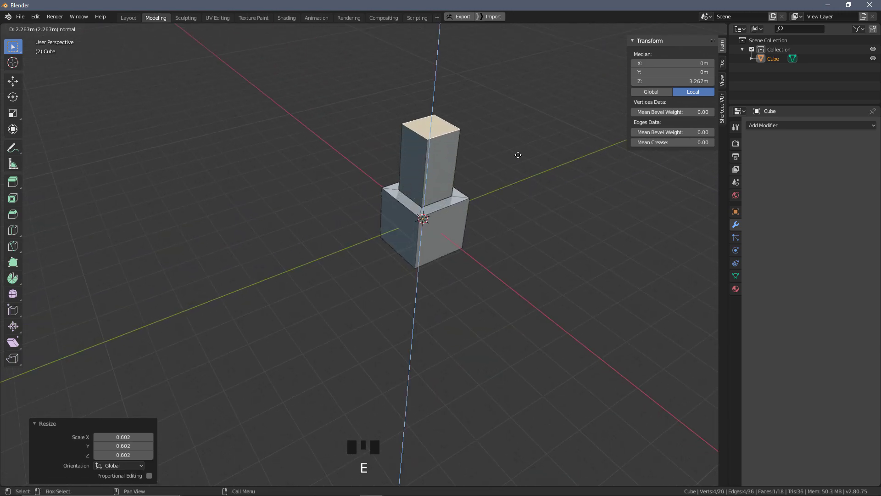
pyautogui.click(518, 147)
pyautogui.press('s')
pyautogui.click(574, 130)
pyautogui.press('e')
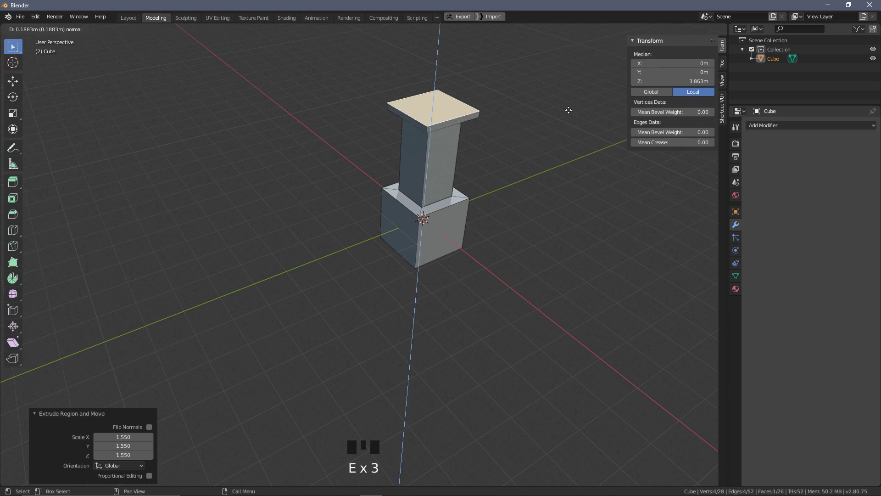
pyautogui.click(569, 69)
pyautogui.moveTo(532, 192)
pyautogui.keyDown('alt'); pyautogui.mouseDown(button='middle')
pyautogui.moveTo(535, 171)
pyautogui.moveTo(517, 183)
pyautogui.mouseUp(button='middle'); pyautogui.keyUp('alt')
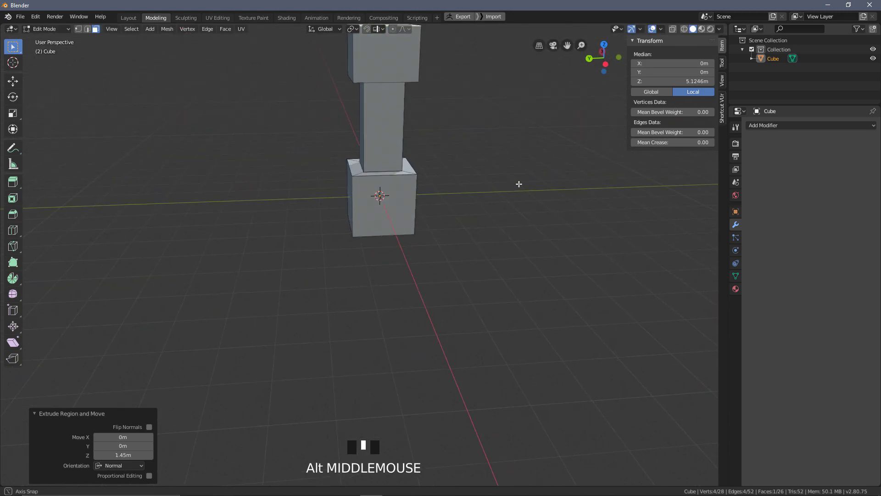
pyautogui.moveTo(514, 118)
pyautogui.keyDown('alt'); pyautogui.mouseDown(button='middle')
pyautogui.moveTo(523, 163)
pyautogui.moveTo(509, 117)
pyautogui.mouseUp(button='middle'); pyautogui.keyUp('alt')
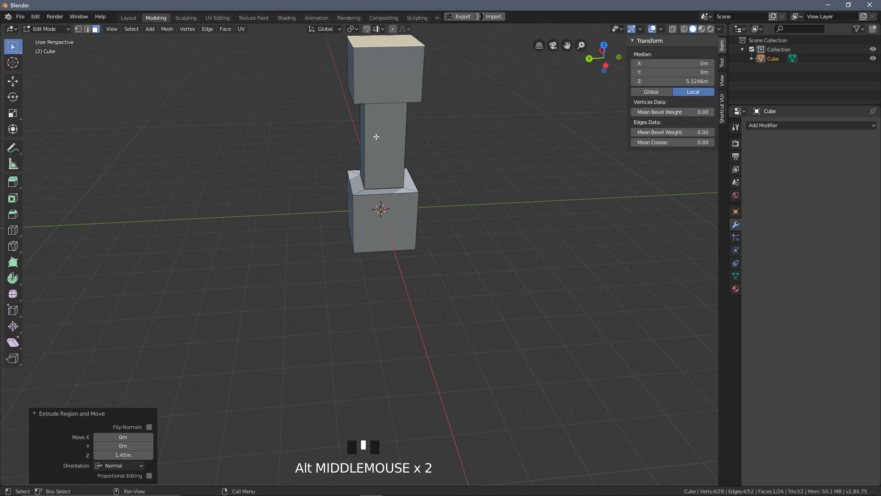
pyautogui.scroll(-1, 462, 126)
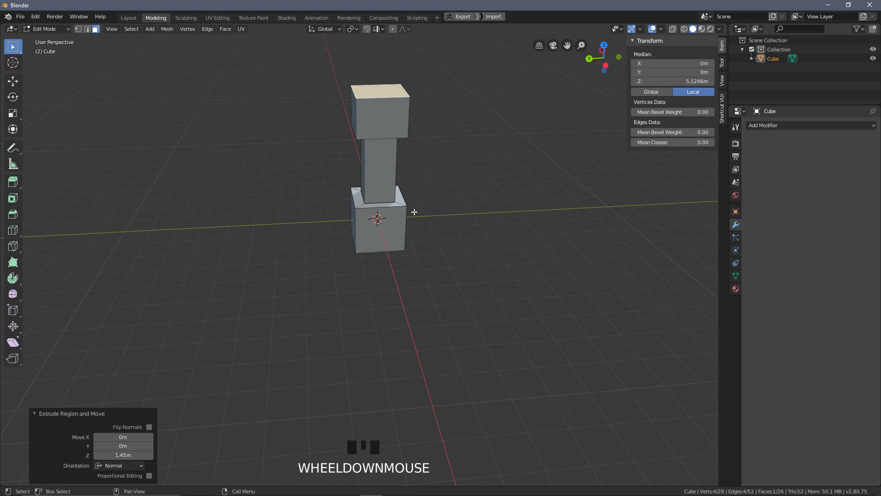
# Step: Undo back to the cube, then extrude the top face in place and scale it to 0.677
pyautogui.hotkey('ctrl', 'z')
pyautogui.hotkey('ctrl', 'z')
pyautogui.hotkey('ctrl', 'z')
pyautogui.hotkey('ctrl', 'z')
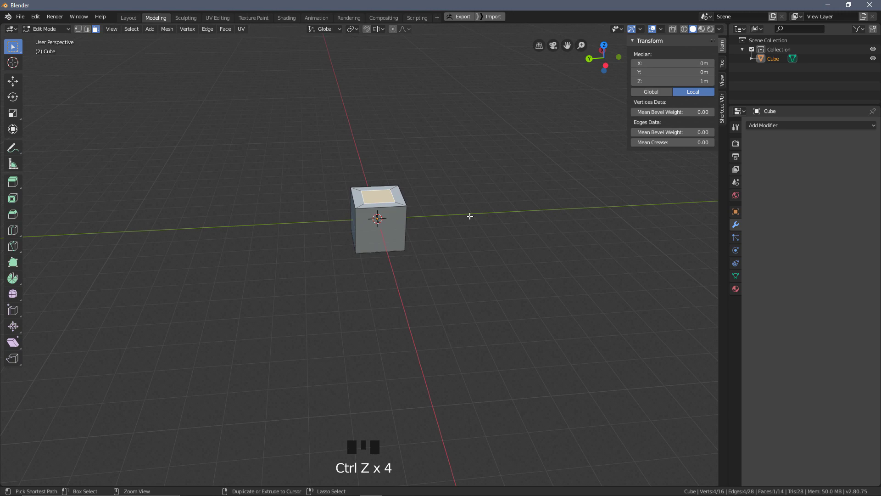
pyautogui.hotkey('ctrl', 'z')
pyautogui.press('e')
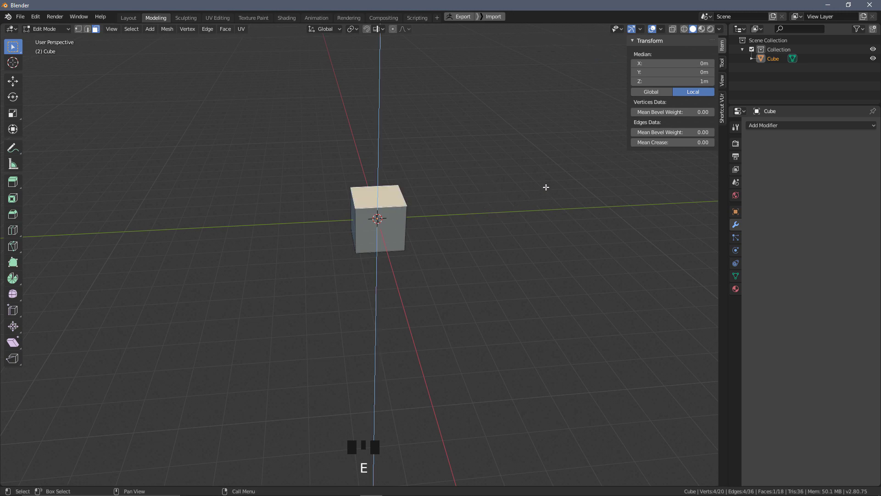
pyautogui.press('s')
pyautogui.click(492, 191)
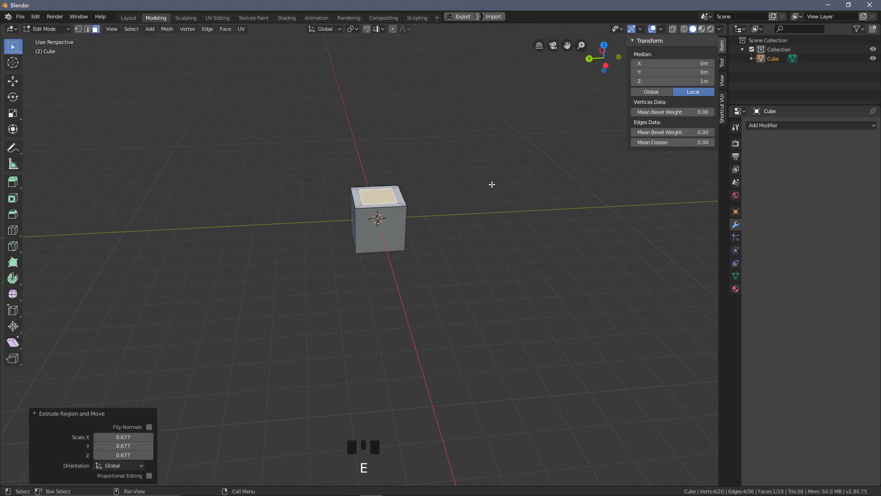
pyautogui.press('s')
pyautogui.click(492, 185)
# Step: Raise the inset face along Z and extrude it twice into a tall spire
pyautogui.press('g')
pyautogui.press('z')
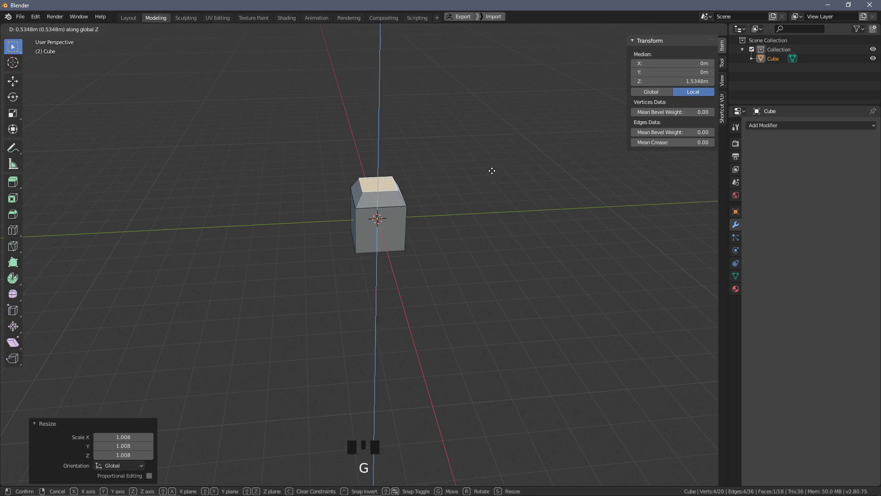
pyautogui.click(492, 171)
pyautogui.press('e')
pyautogui.click(468, 173)
pyautogui.press('e')
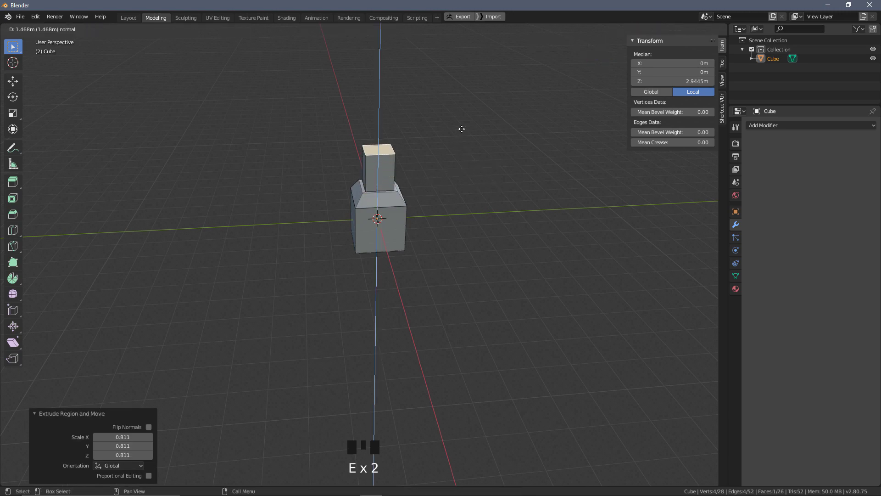
pyautogui.click(473, 84)
# Step: Taper the spire's top face to 0.721, inspect the obelisk, then undo to the cube
pyautogui.keyDown('alt'); pyautogui.moveTo(453, 188); pyautogui.dragTo(508, 159, button='middle'); pyautogui.keyUp('alt')
pyautogui.press('s')
pyautogui.click(445, 204)
pyautogui.moveTo(516, 123); pyautogui.dragTo(387, 218, button='middle')
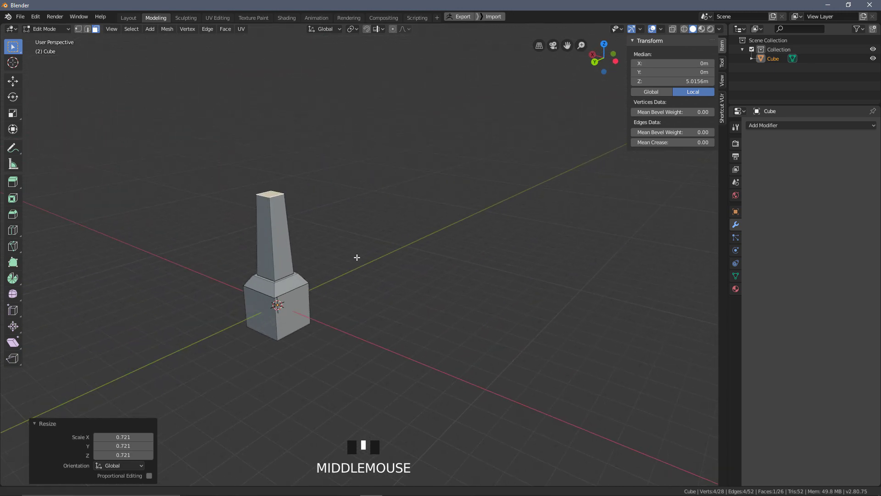
pyautogui.moveTo(356, 258); pyautogui.dragTo(374, 220, button='middle')
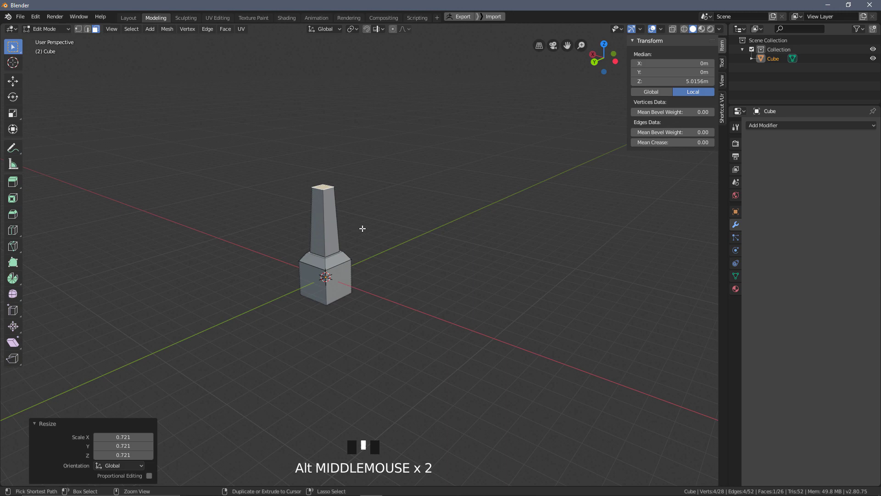
pyautogui.hotkey('ctrl', 'z')
pyautogui.hotkey('ctrl', 'z')
pyautogui.hotkey('ctrl', 'z')
pyautogui.hotkey('ctrl', 'z')
pyautogui.hotkey('ctrl', 'z')
pyautogui.hotkey('ctrl', 'z')
pyautogui.hotkey('ctrl', 'z')
pyautogui.hotkey('ctrl', 'z')
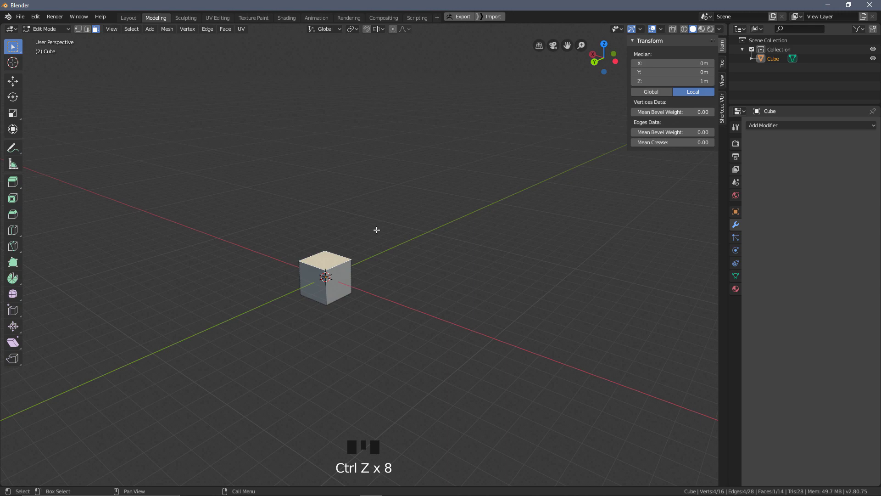
# Step: Zoom in on the cube and pan it to the centre of the viewport
pyautogui.scroll(4, 334, 190)
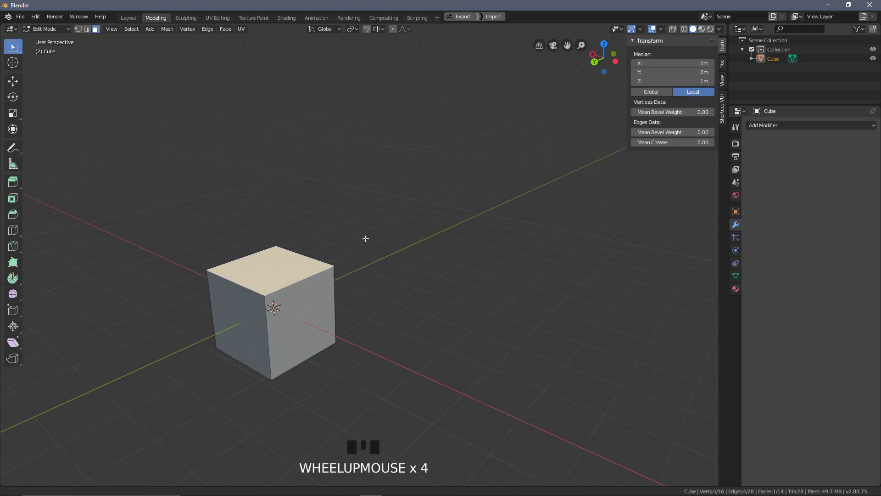
pyautogui.keyDown('shift'); pyautogui.moveTo(364, 240); pyautogui.dragTo(437, 228, button='middle'); pyautogui.keyUp('shift')
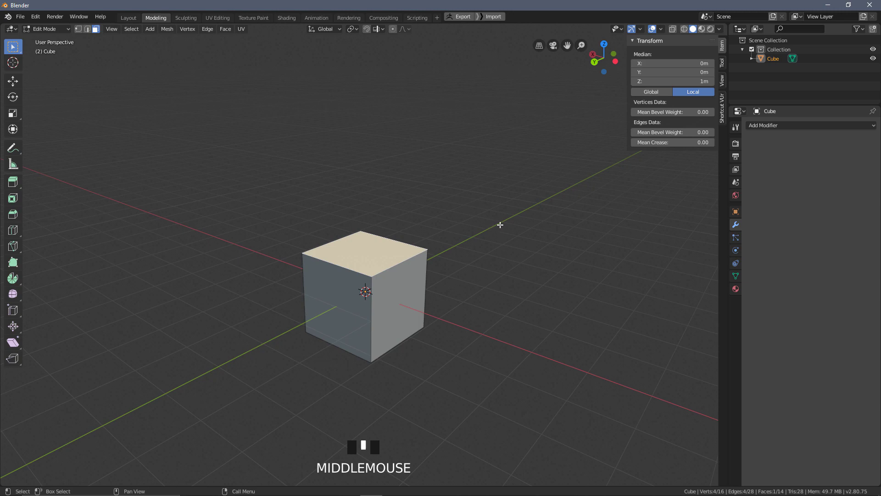
# Step: Undo a trial extrude, then inset the cube's top face by 0.5854 m
pyautogui.press('e')
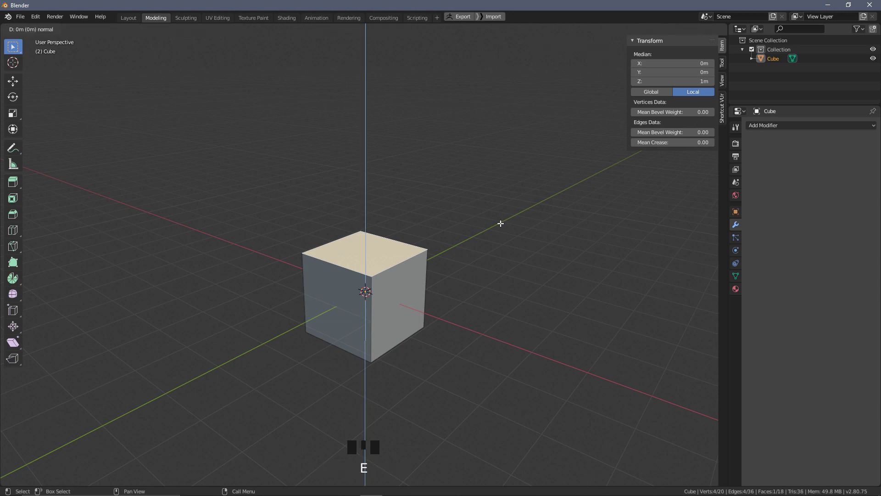
pyautogui.click(440, 234)
pyautogui.hotkey('ctrl', 'z')
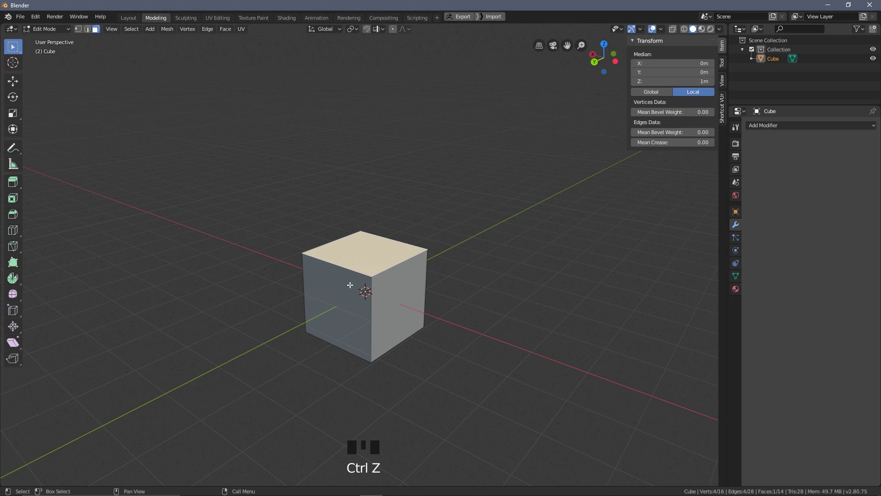
pyautogui.press('i')
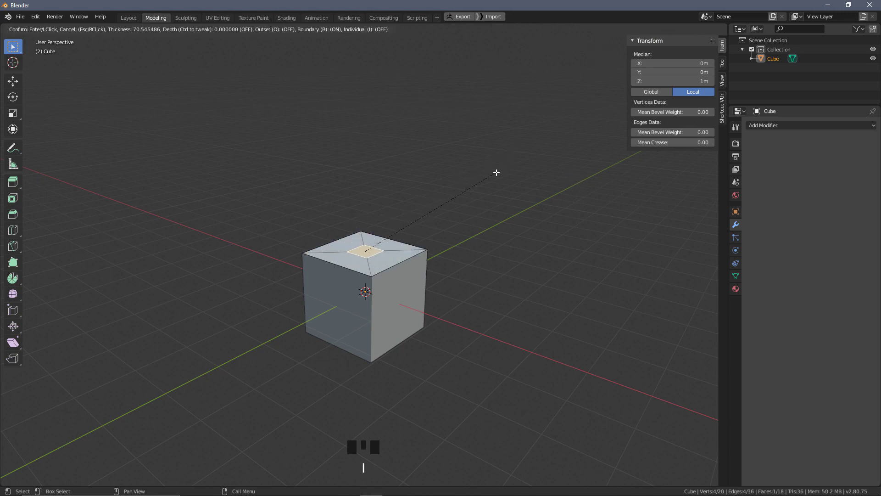
pyautogui.click(501, 169)
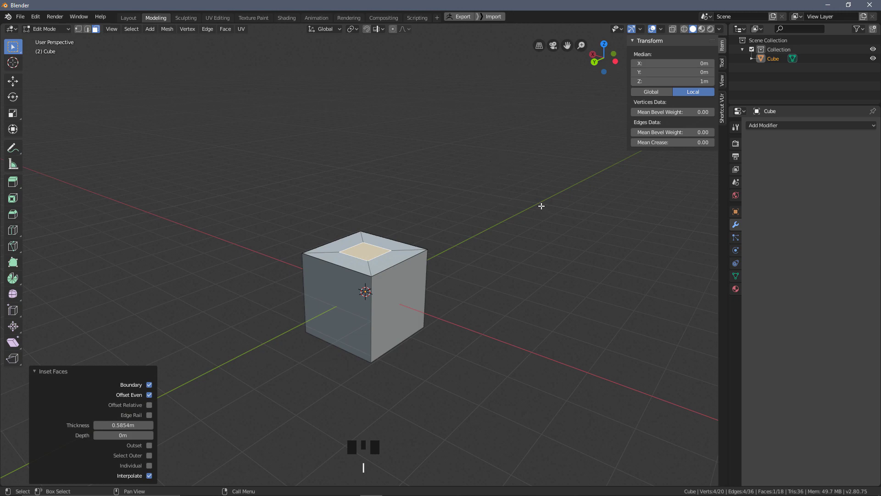
# Step: Extrude the inset face 1.98 m upward into a column, trying and undoing a top inset
pyautogui.press('e')
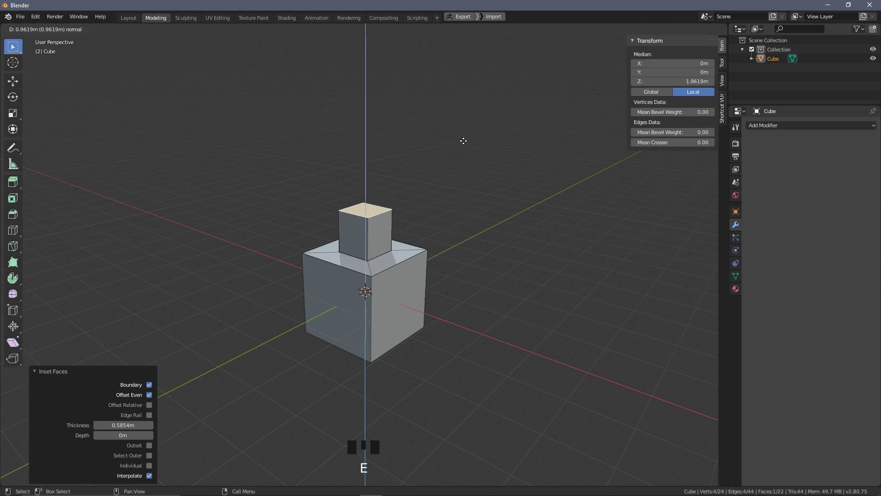
pyautogui.click(464, 104)
pyautogui.press('i')
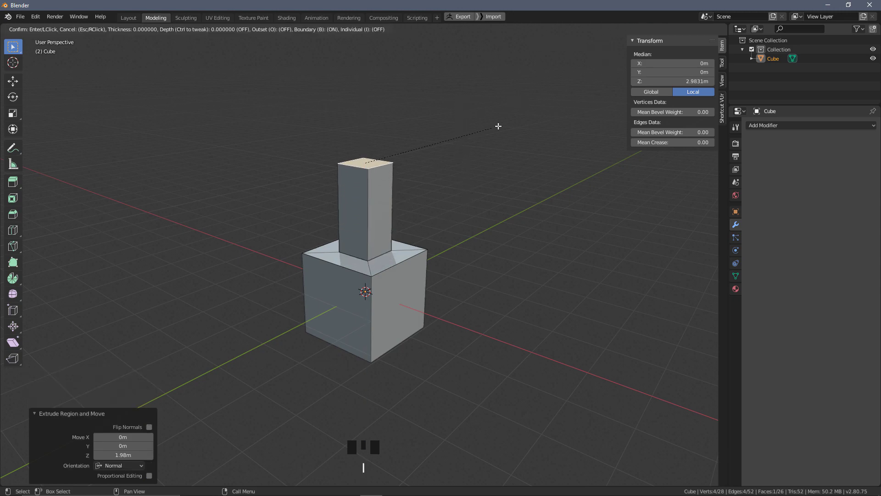
pyautogui.click(498, 125)
pyautogui.hotkey('ctrl', 'z')
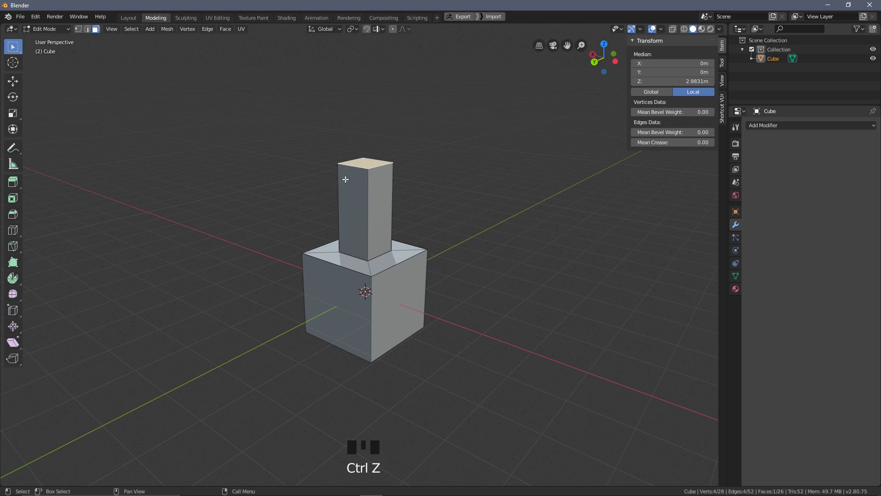
pyautogui.scroll(2, 428, 120)
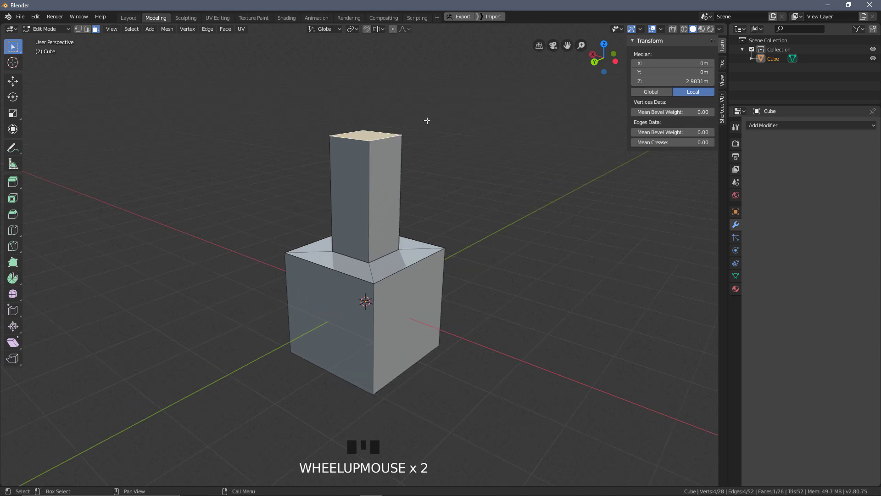
pyautogui.keyDown('alt'); pyautogui.moveTo(429, 120); pyautogui.dragTo(426, 146, button='middle'); pyautogui.keyUp('alt')
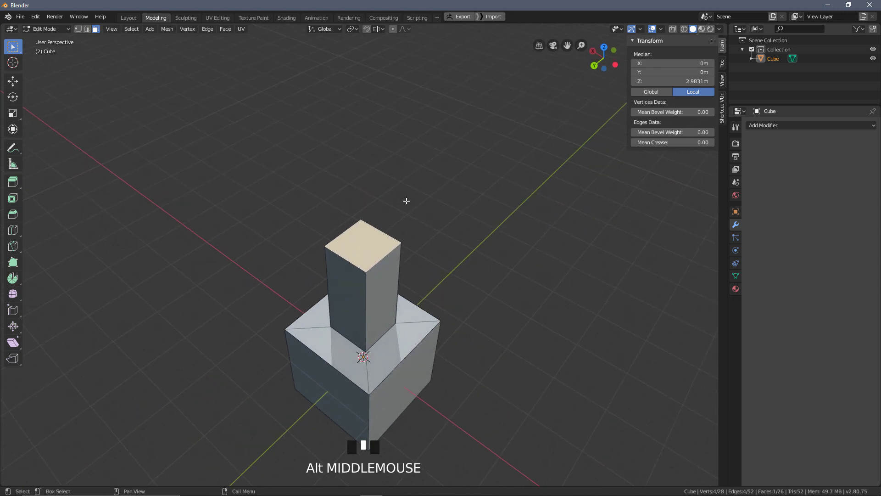
pyautogui.press('i')
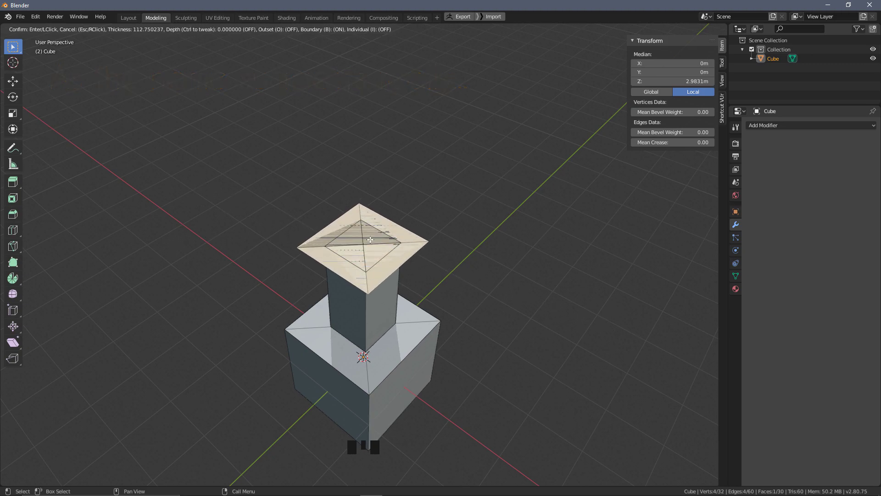
pyautogui.click(448, 236)
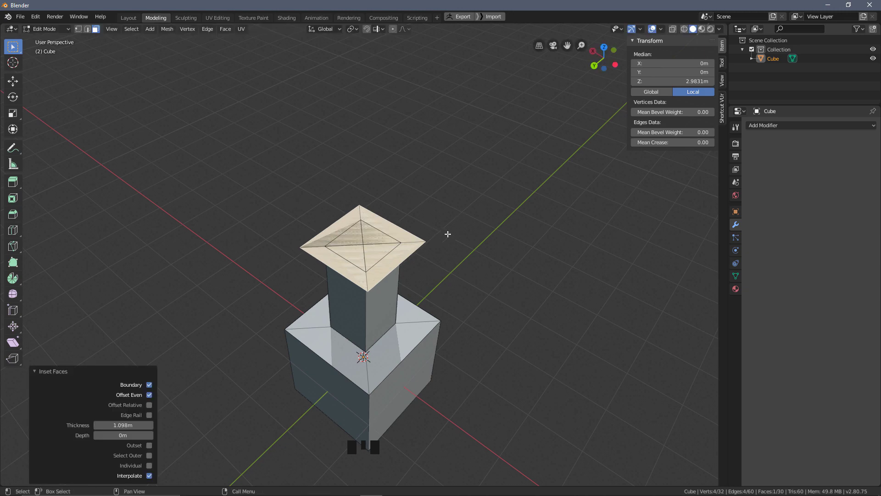
pyautogui.hotkey('ctrl', 'z')
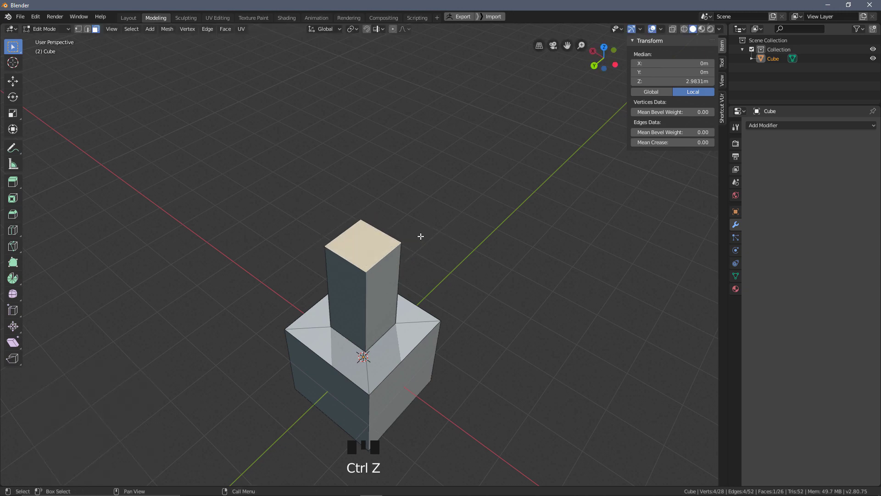
# Step: Extrude and enlarge the column's top face, then extrude it 1.57 m upward
pyautogui.press('e')
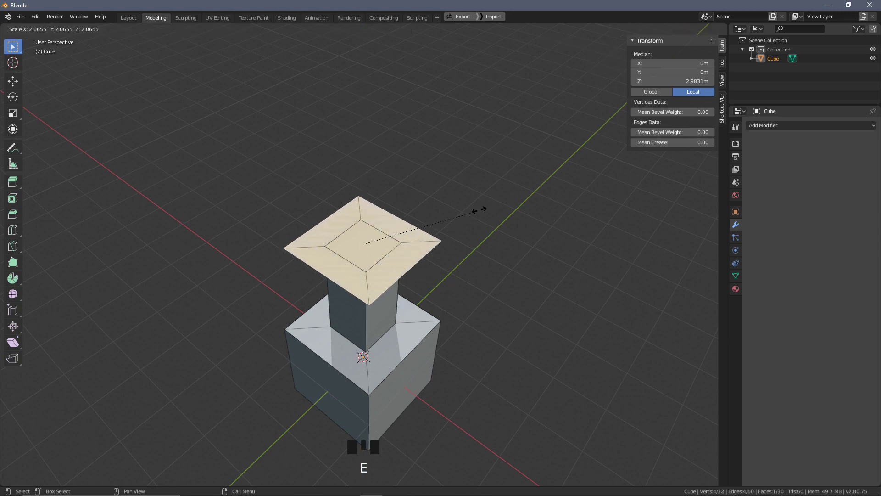
pyautogui.click(508, 211)
pyautogui.press('e')
pyautogui.click(501, 165)
pyautogui.keyDown('alt'); pyautogui.moveTo(501, 165); pyautogui.dragTo(348, 209, button='middle'); pyautogui.keyUp('alt')
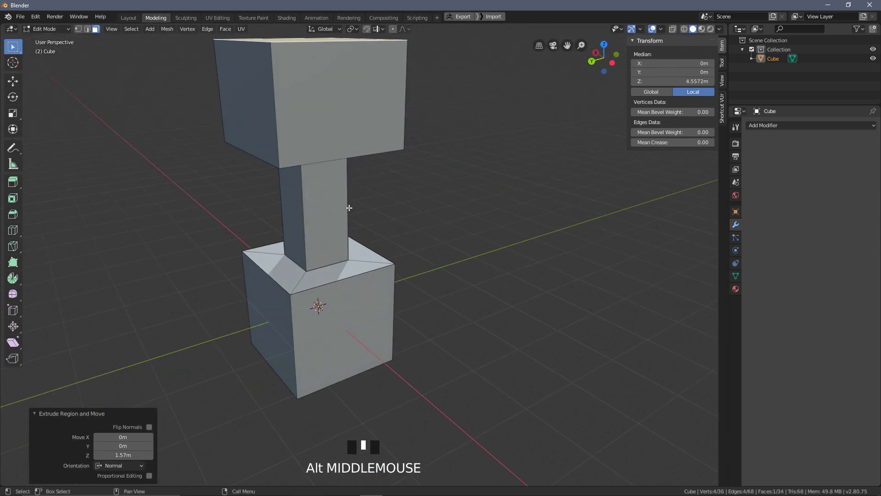
pyautogui.moveTo(400, 186); pyautogui.dragTo(431, 215, button='middle')
# Step: Try an inset on the top block's face, undo it, and orbit to an oblique view
pyautogui.press('i')
pyautogui.click(393, 230)
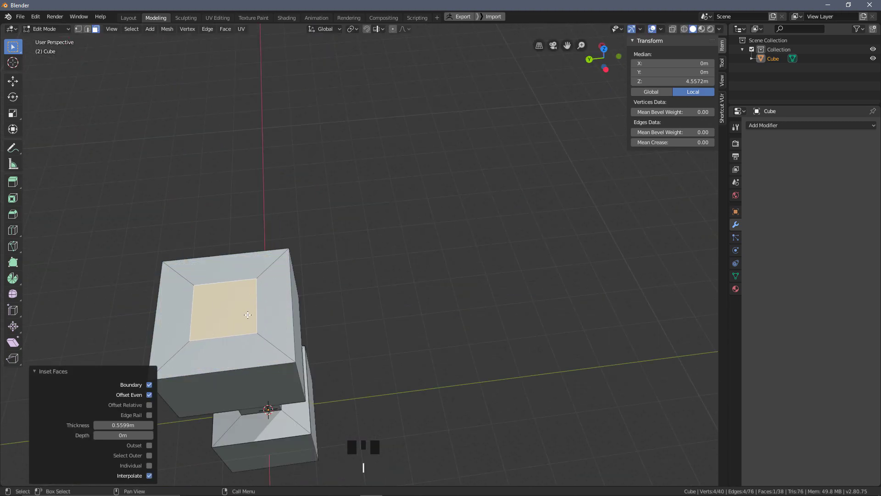
pyautogui.hotkey('ctrl', 'z')
pyautogui.moveTo(147, 404); pyautogui.dragTo(426, 289, button='middle')
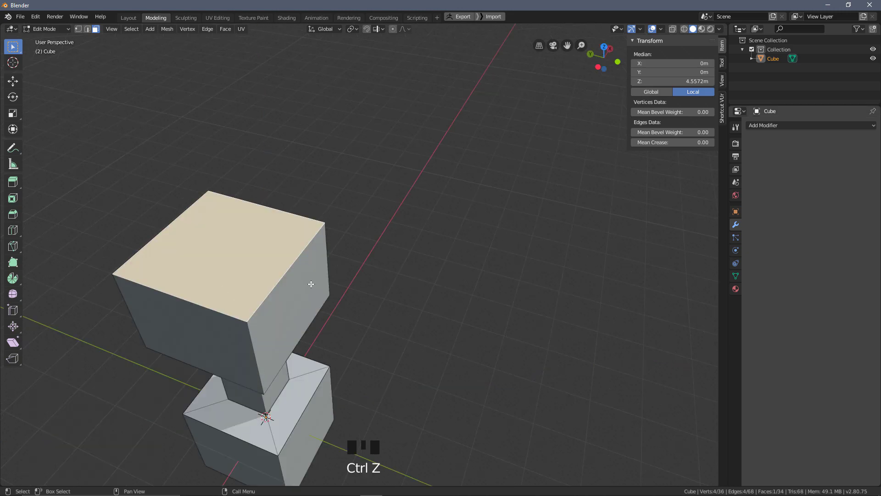
# Step: Inset the upper block's top face to a thickness of about 0.315 m
pyautogui.press('i')
pyautogui.click(294, 288)
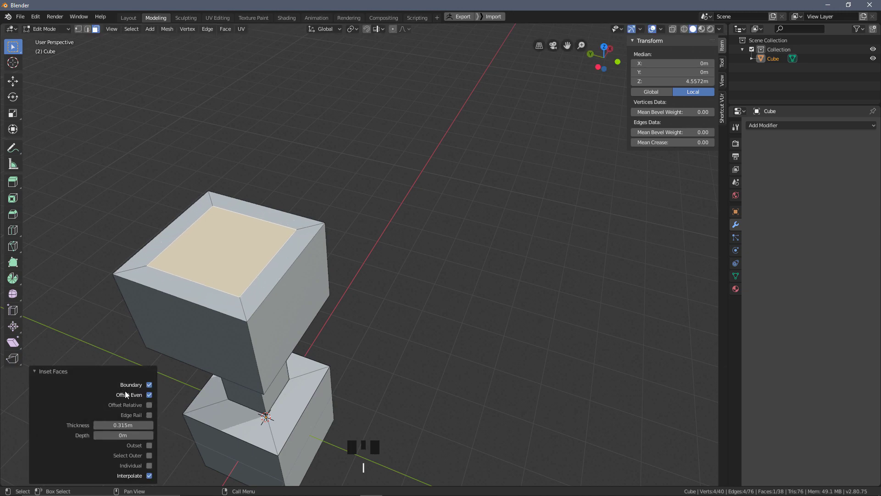
pyautogui.click(137, 421)
# Step: Delete all the cube's vertices, leaving 0 vertices, edges and faces
pyautogui.press('x')
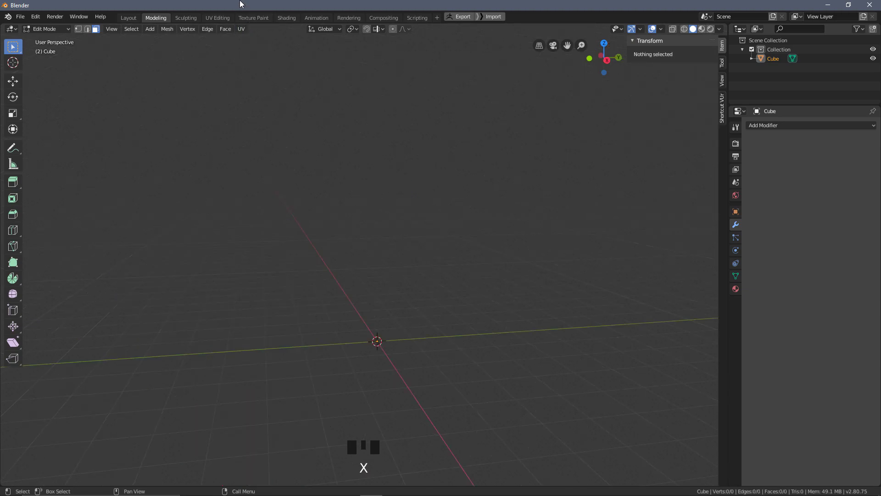